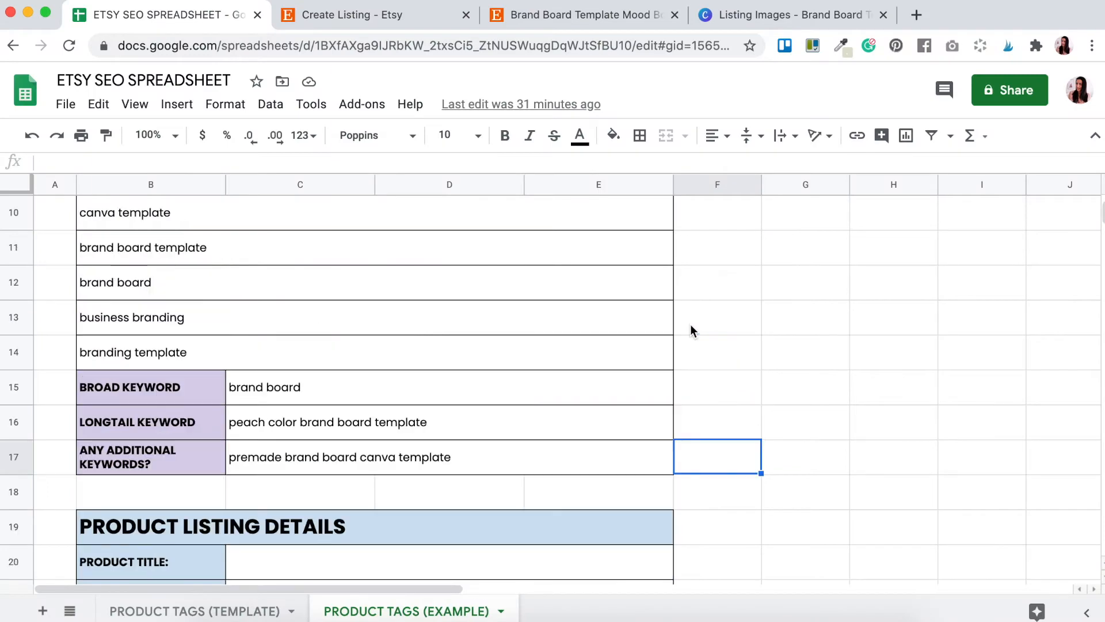
Review the keyword research and the product listing details section of the example sheet.
scroll(689, 328, up, 5)
scroll(690, 328, down, 1)
scroll(691, 328, down, 5)
scroll(691, 328, up, 5)
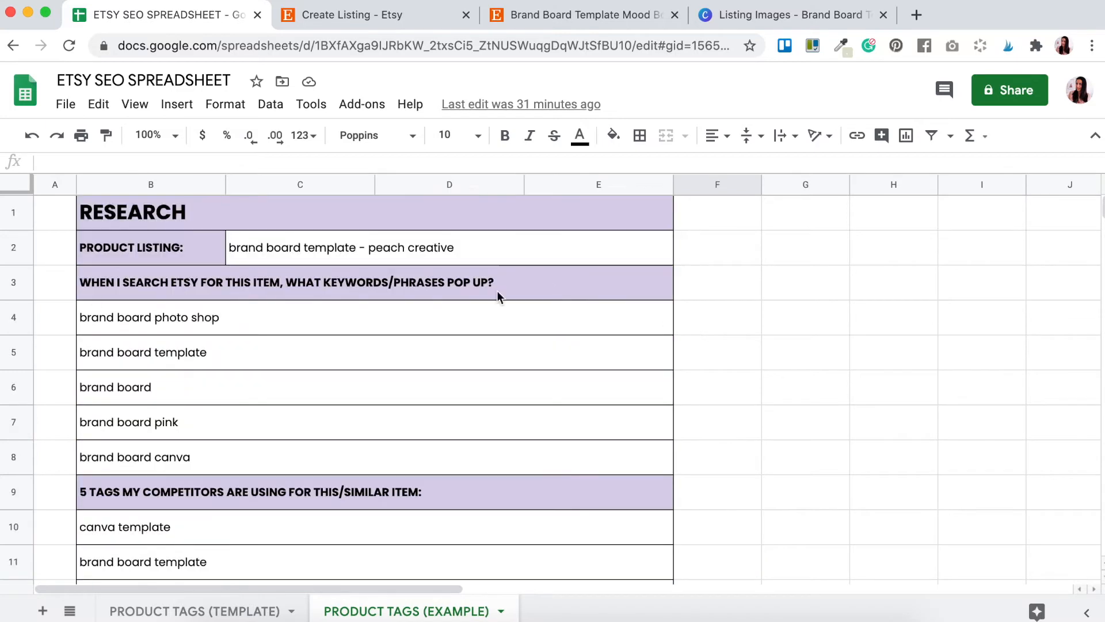
scroll(609, 410, down, 10)
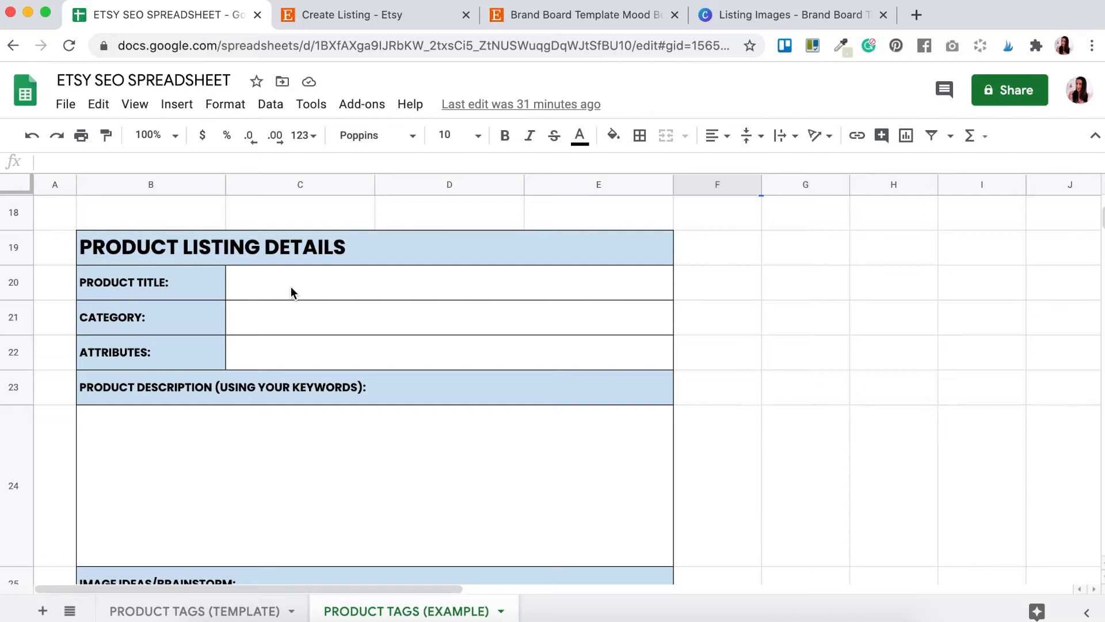
scroll(292, 288, up, 2)
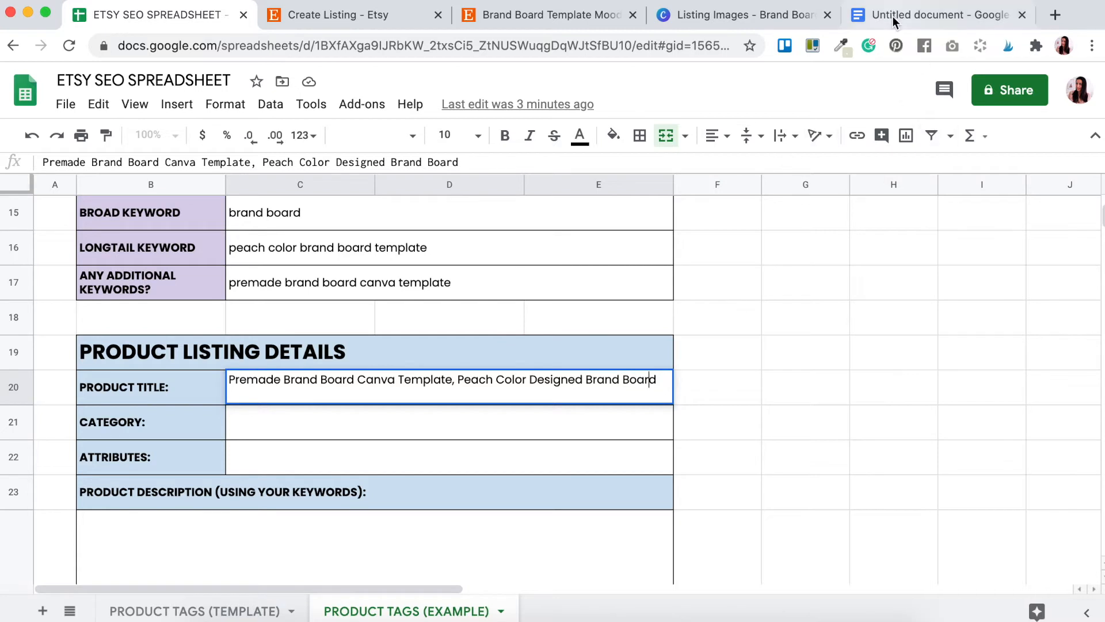
In the Google Docs document, extend the product title with ", Editable Canva Template For Your Business Branding, Editable Template".
click(934, 18)
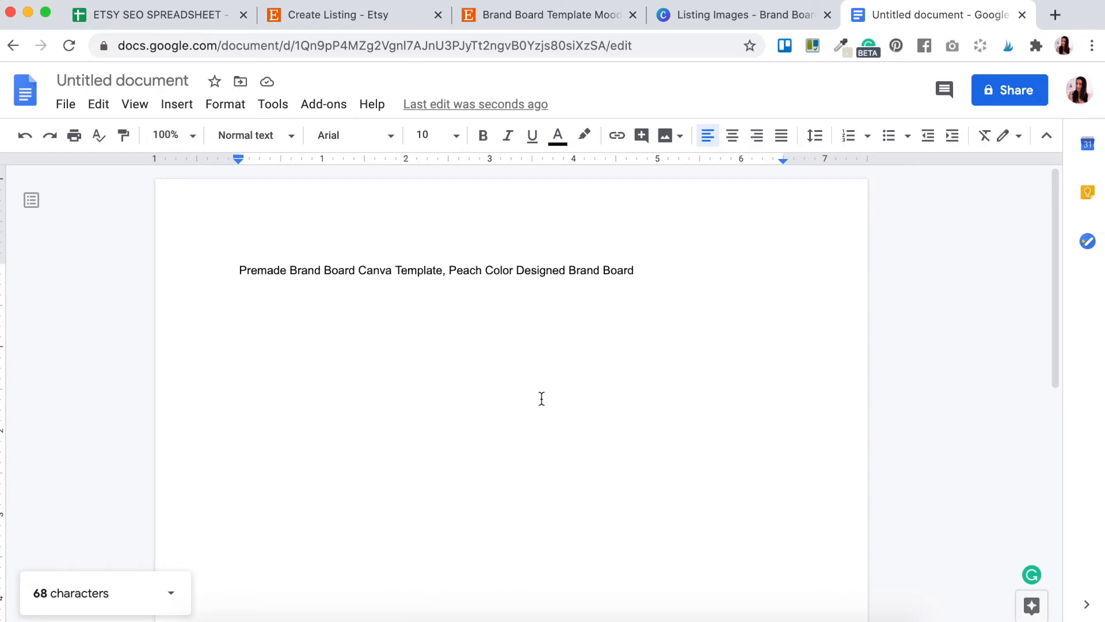
click(541, 399)
text(, Editable Canva Template For Your Business Branding, Editable Template)
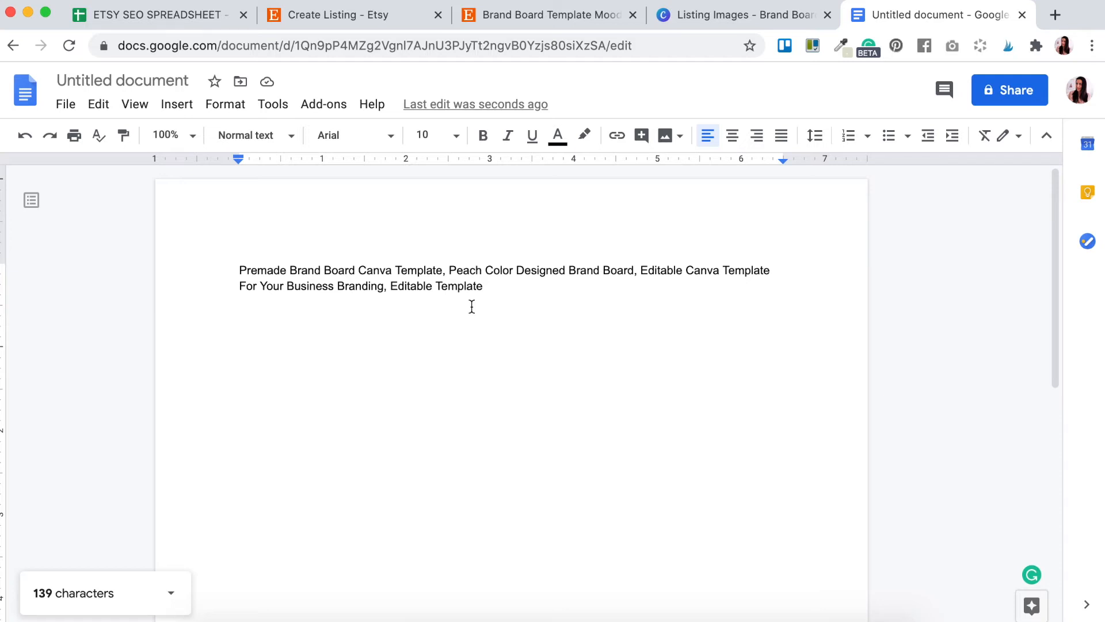
Copy the full title from the document and replace the Product Title entry in the ETSY SEO SPREADSHEET with it.
drag(240, 270, 551, 290)
key(super+c)
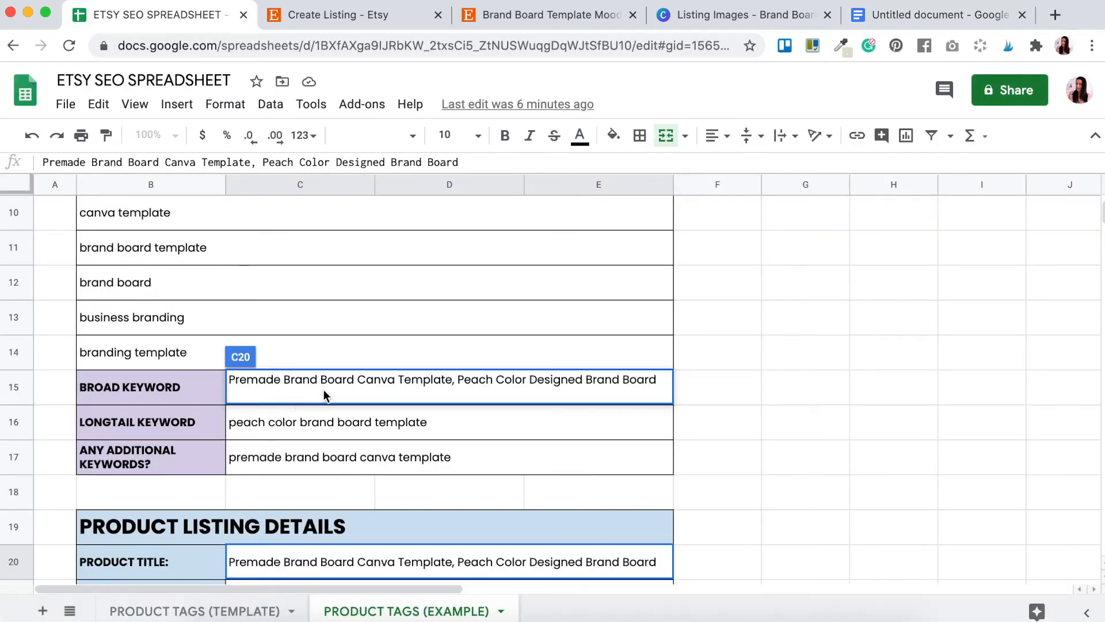
scroll(348, 532, down, 2)
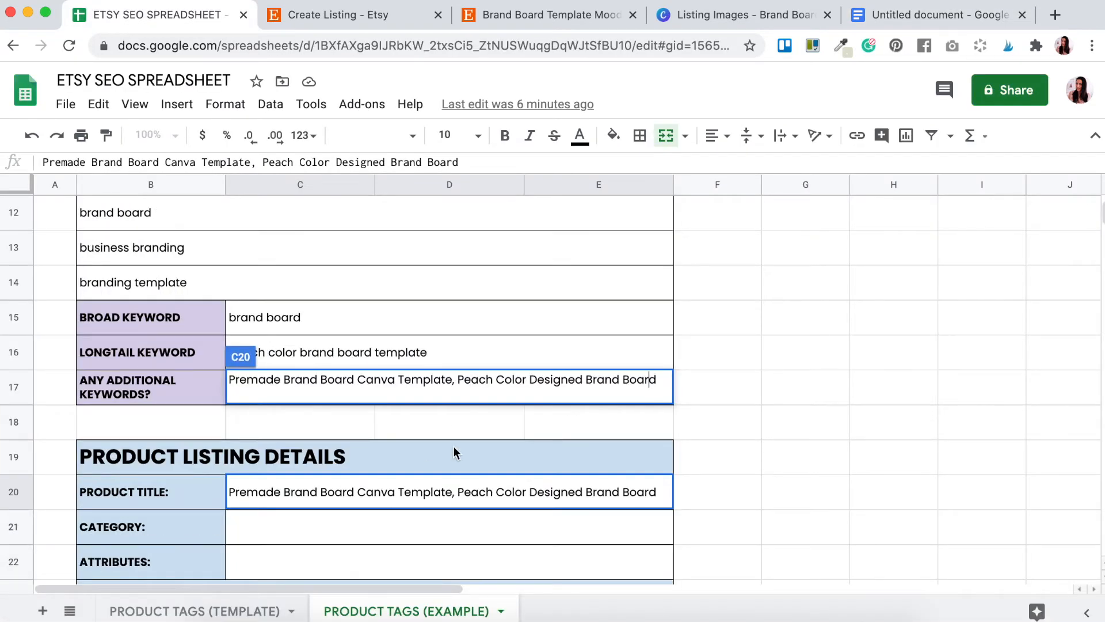
click(691, 461)
click(537, 500)
double_click(662, 488)
drag(662, 488, 230, 487)
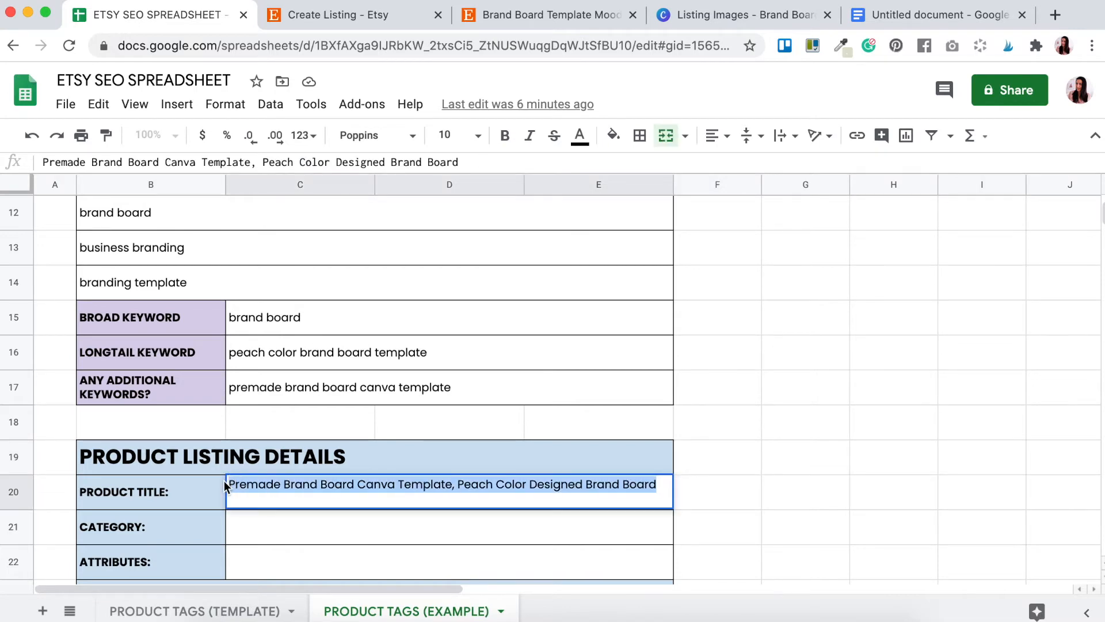
key(super+v)
click(759, 433)
Compare the new product title with the broad, longtail and additional keywords, competitor tags and Etsy search phrases.
scroll(762, 433, down, 2)
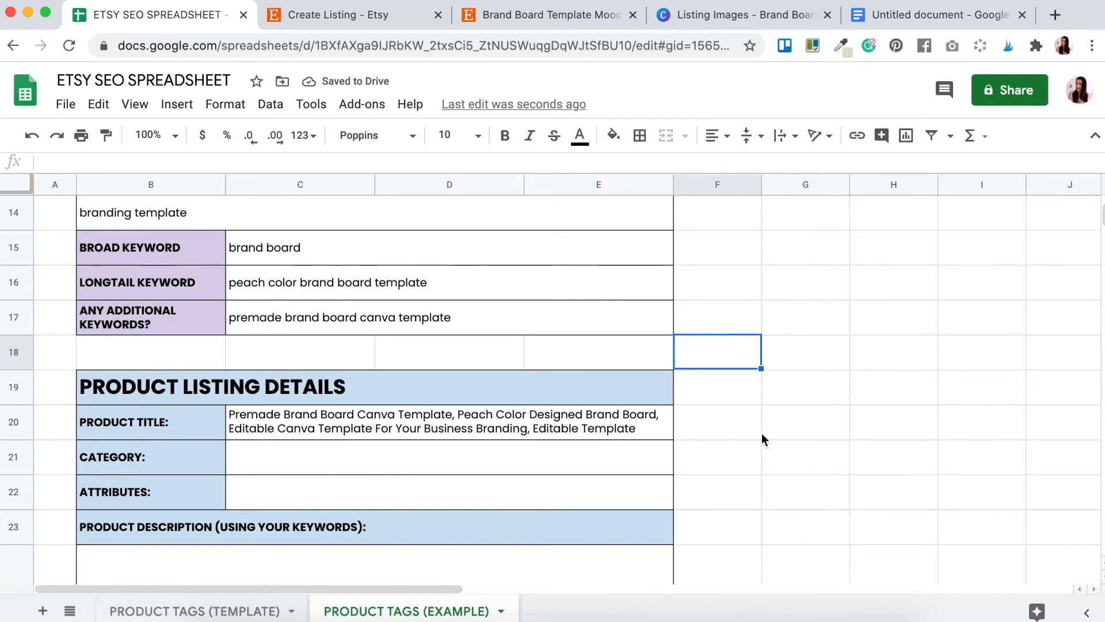
scroll(360, 358, up, 3)
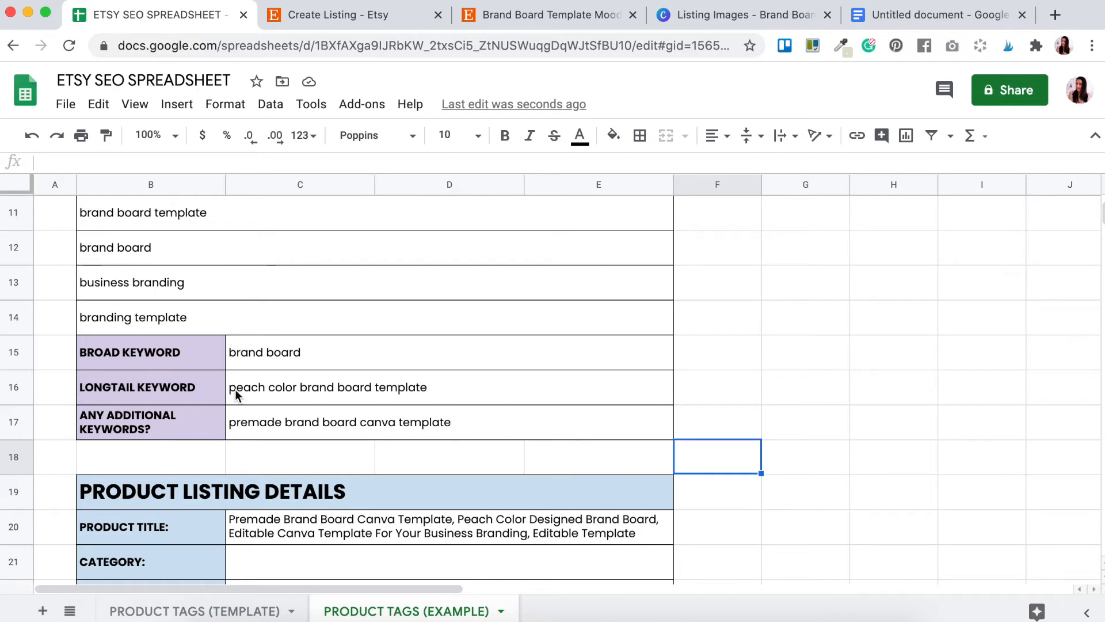
scroll(305, 387, up, 2)
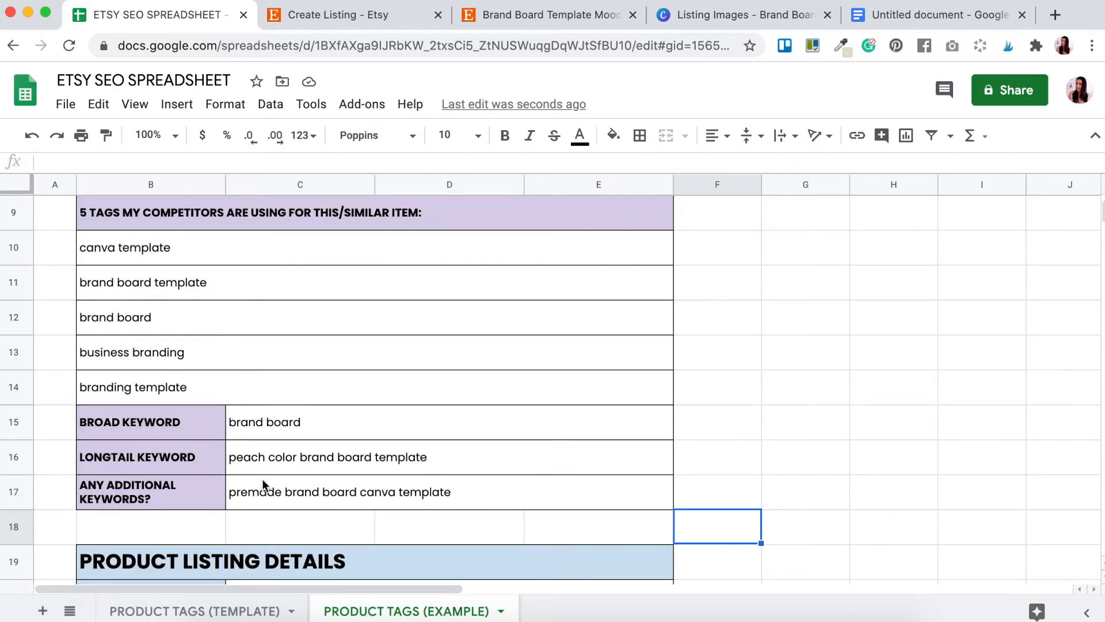
scroll(242, 426, up, 2)
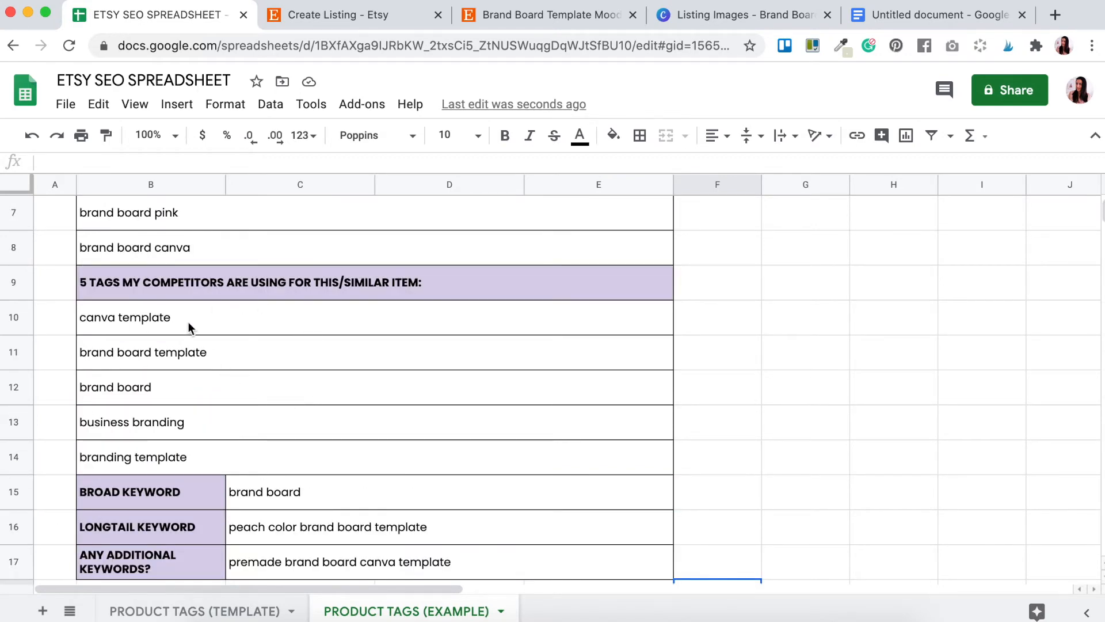
scroll(188, 419, up, 5)
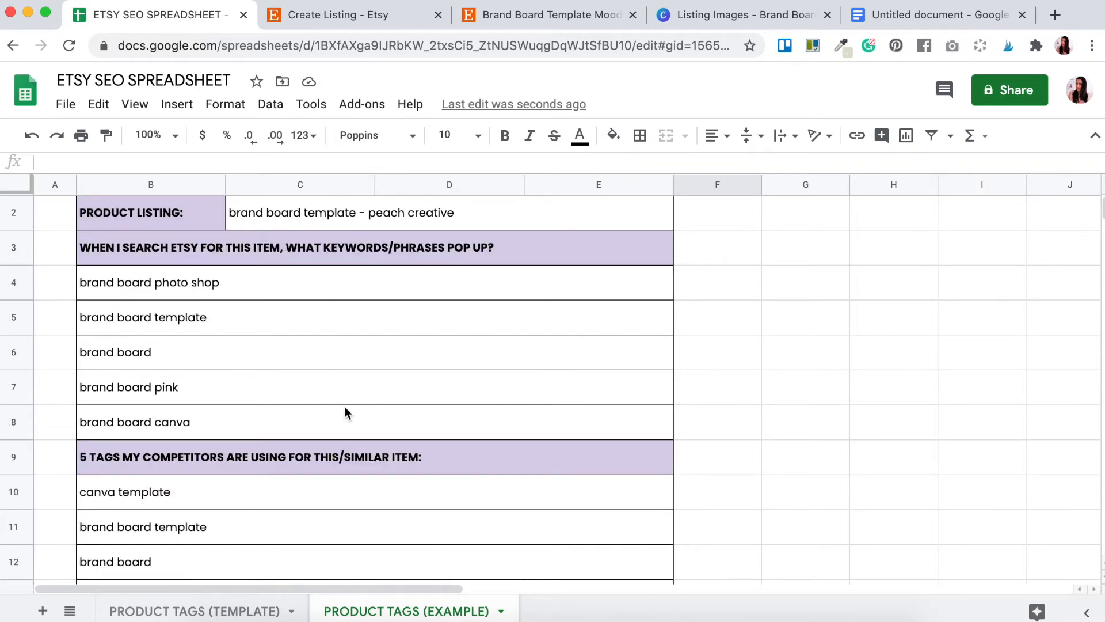
scroll(344, 406, down, 5)
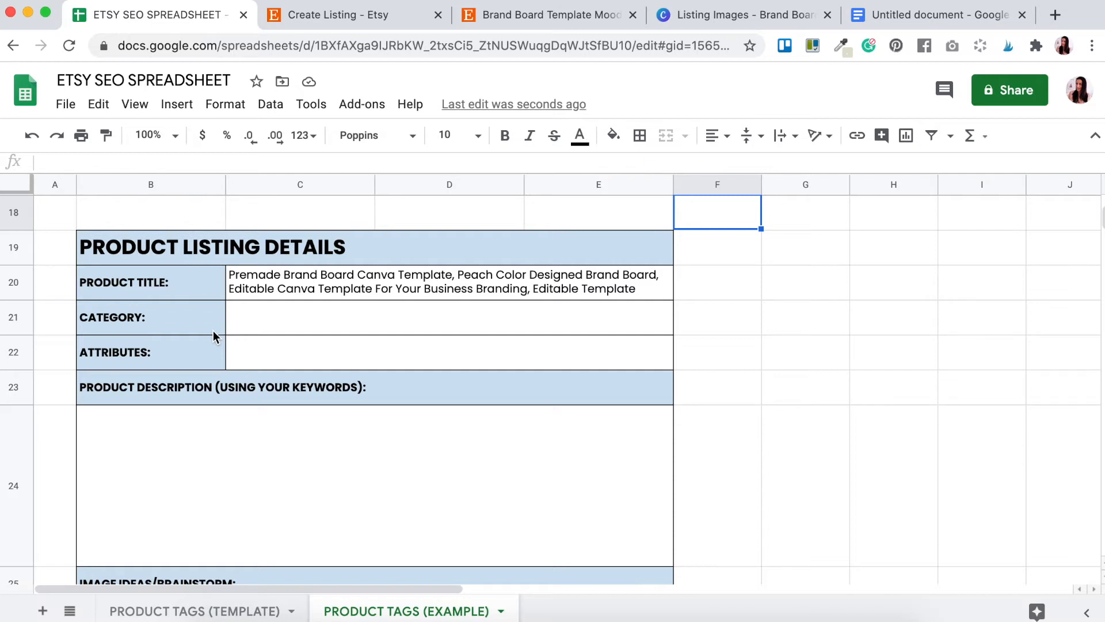
Switch to the Etsy Create Listing form and search the listing's category suggestions for "Templates".
click(358, 19)
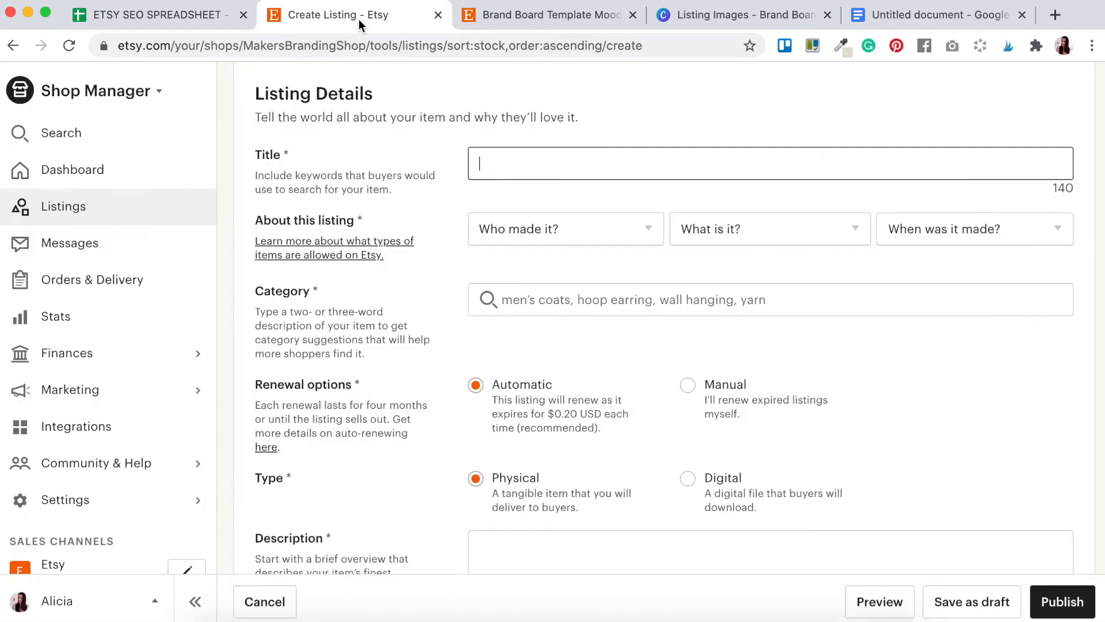
scroll(429, 328, up, 15)
scroll(429, 328, down, 7)
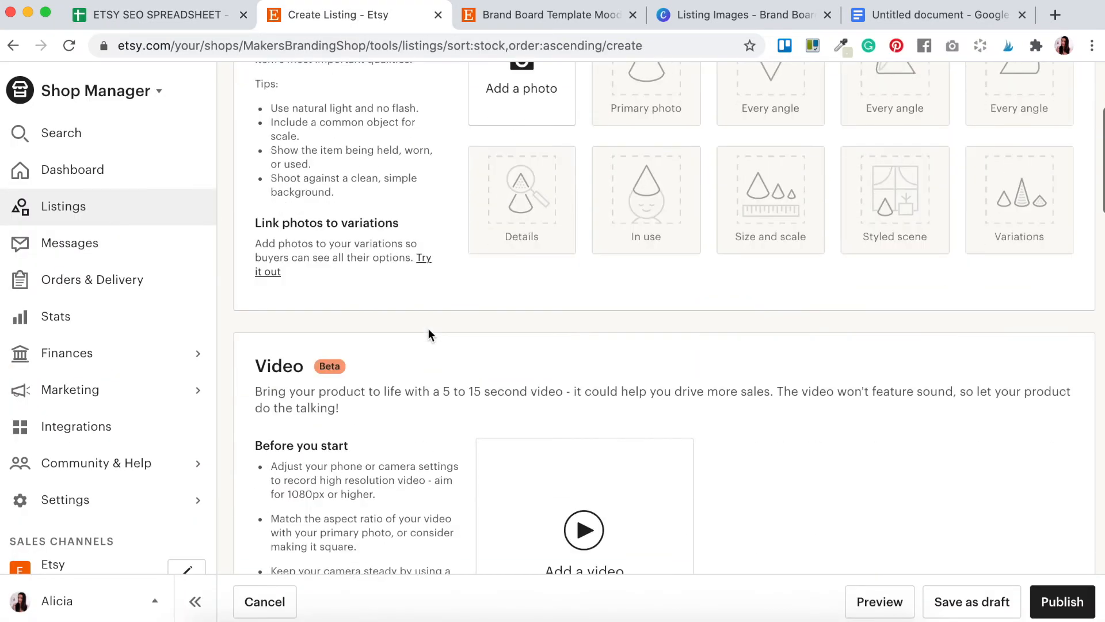
scroll(429, 329, down, 8)
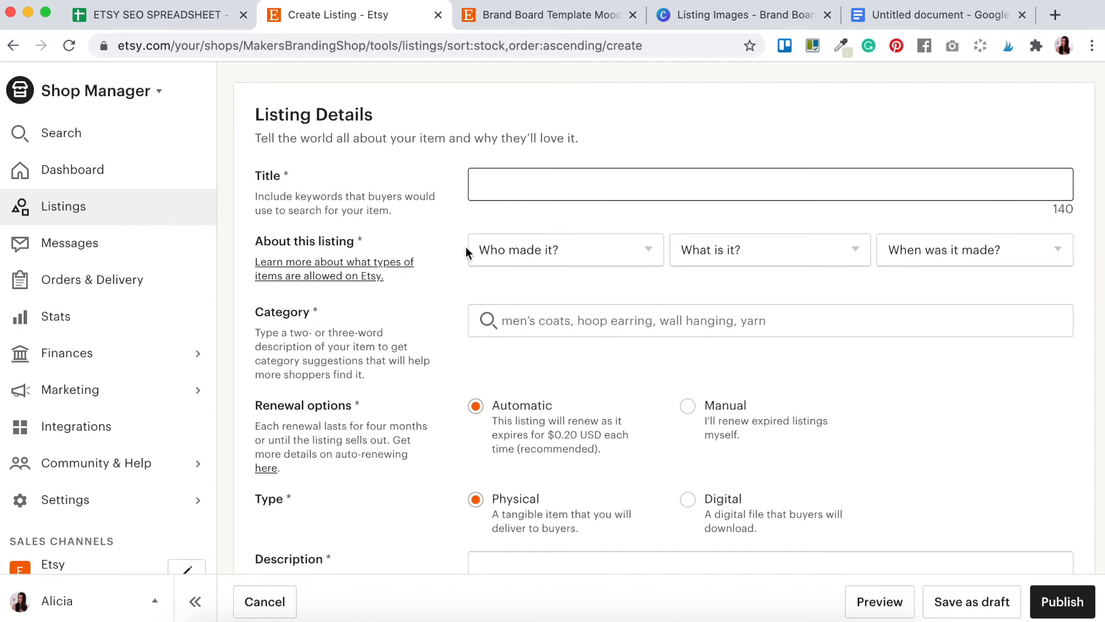
scroll(455, 242, down, 1)
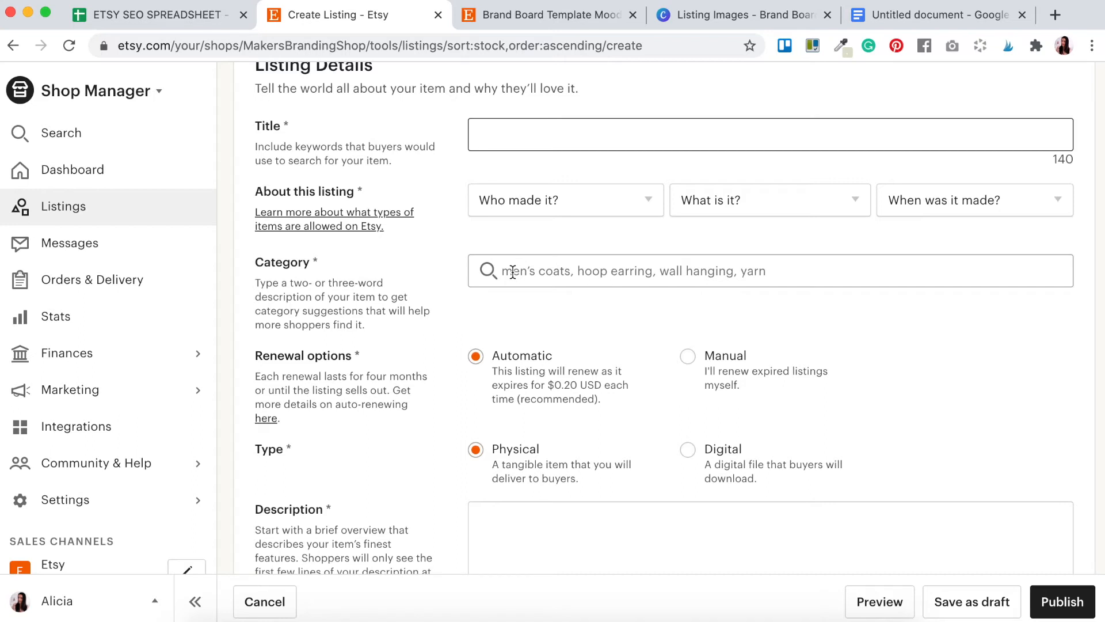
click(536, 272)
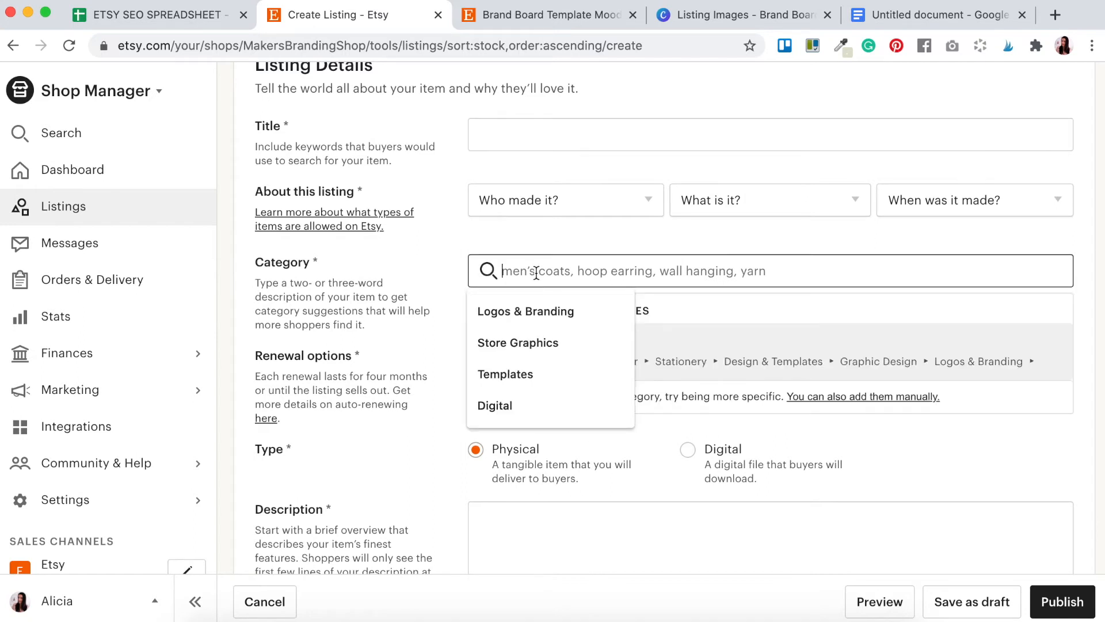
text(template)
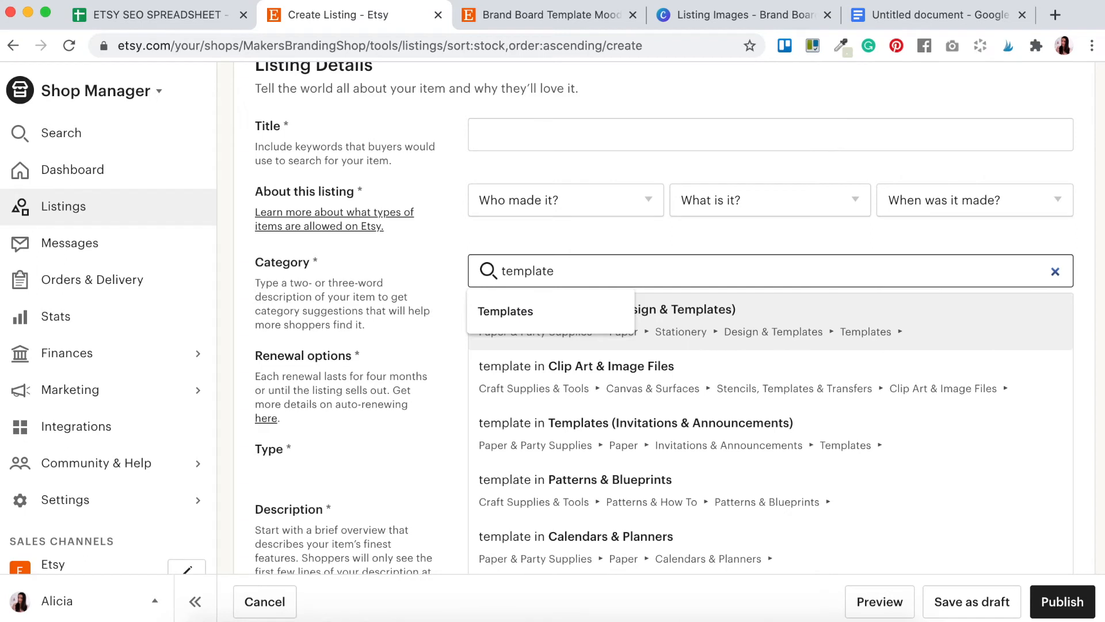
click(505, 311)
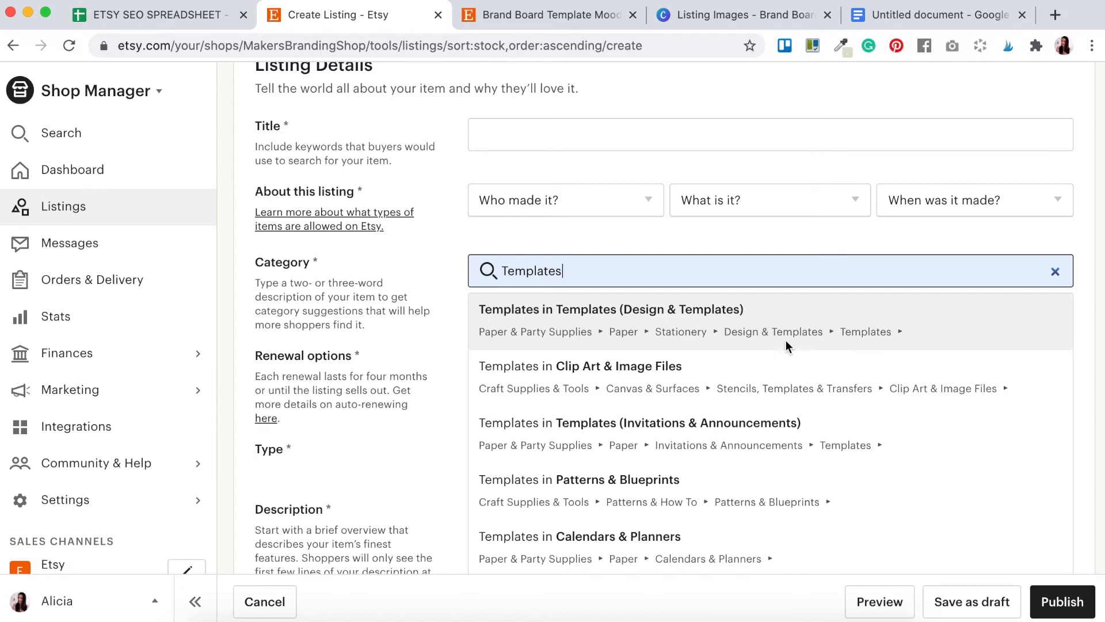
Assign the listing to the Templates (Design & Templates) category under Paper & Party Supplies.
scroll(748, 403, down, 1)
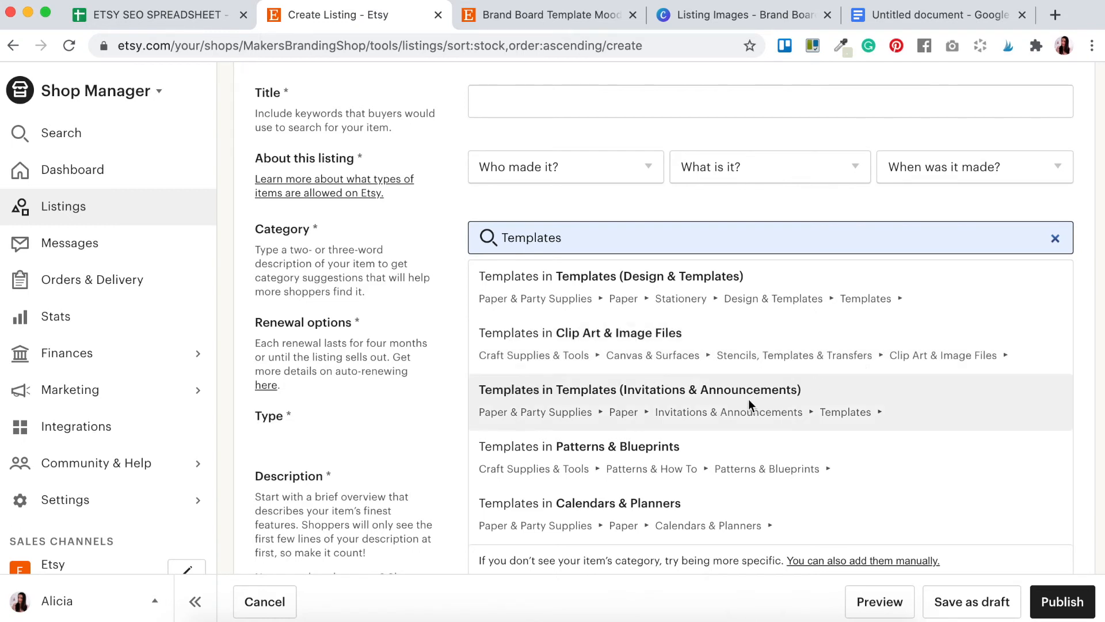
scroll(728, 434, down, 1)
scroll(727, 438, up, 1)
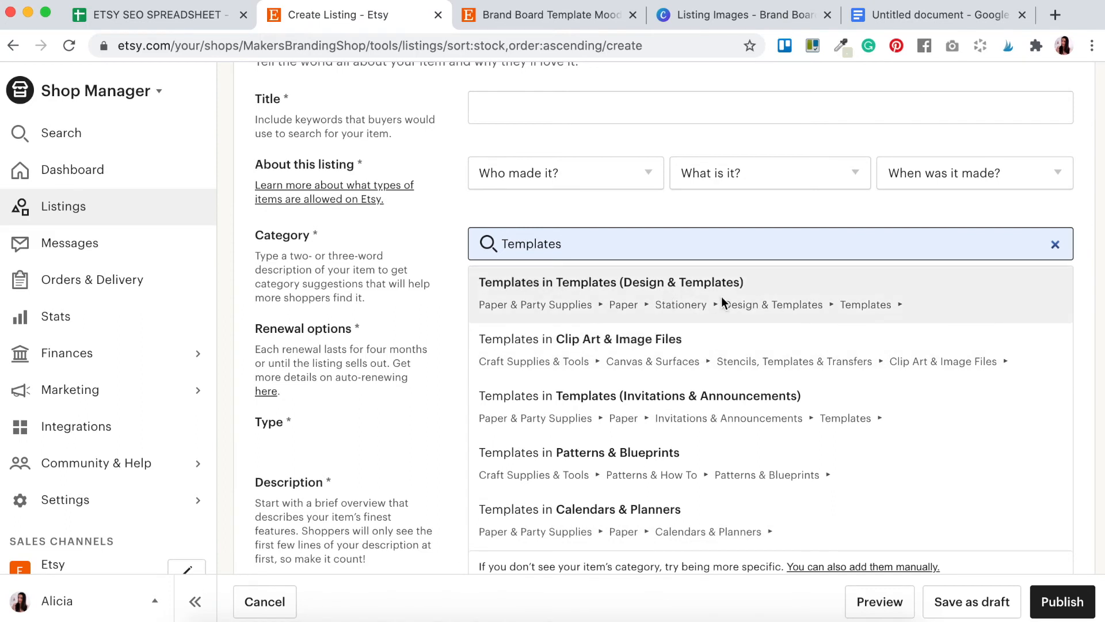
click(669, 288)
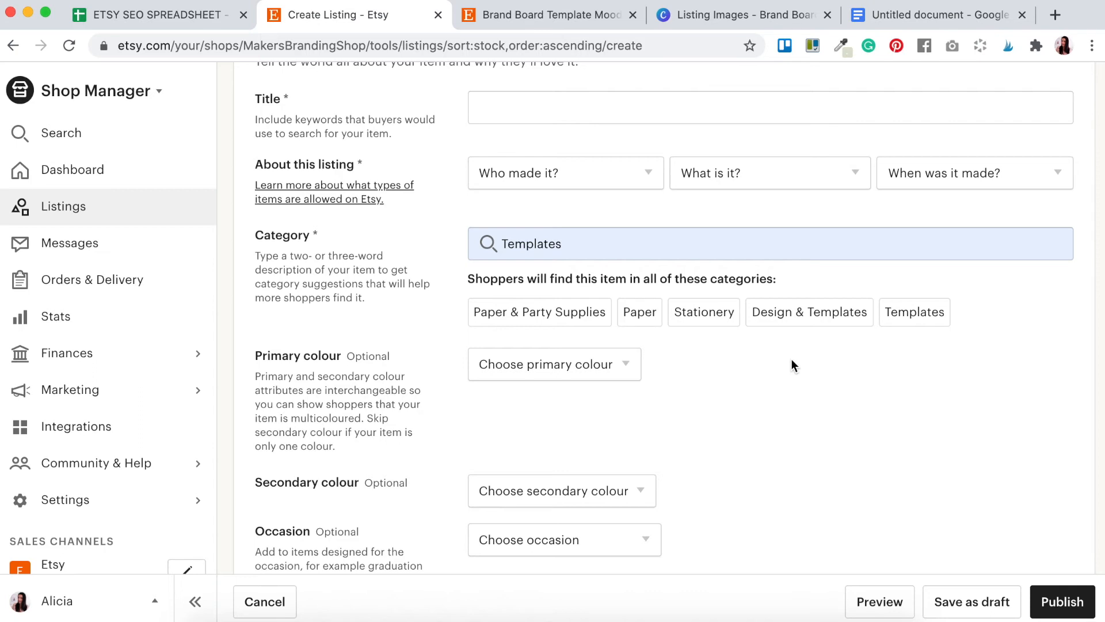
Switch to the Google Sheets spreadsheet and enter "Templates" as the product's category.
click(169, 17)
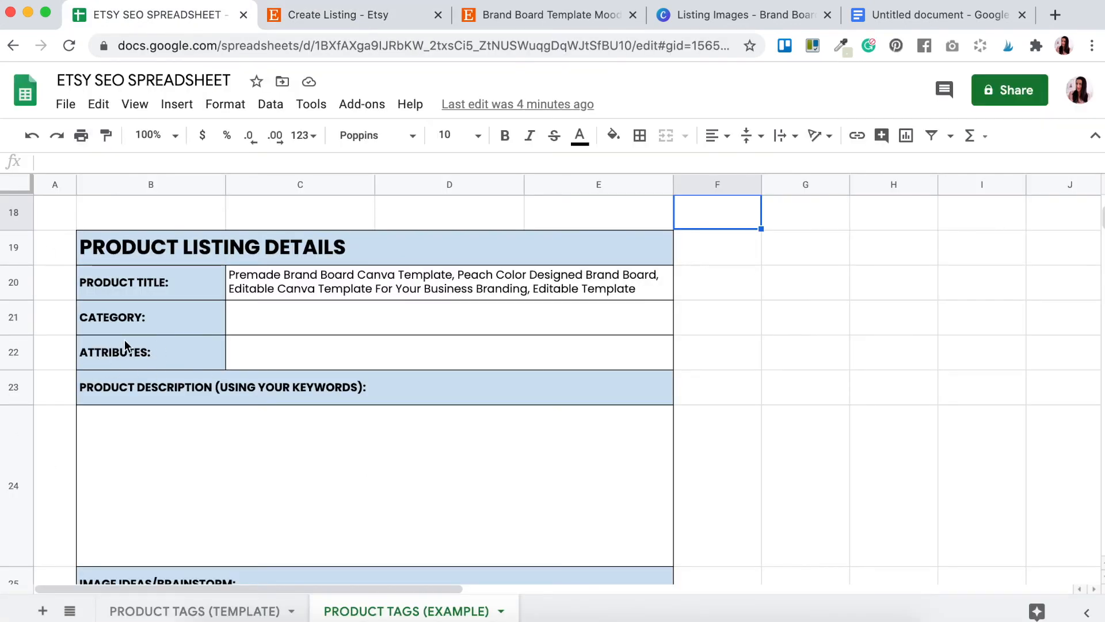
click(365, 16)
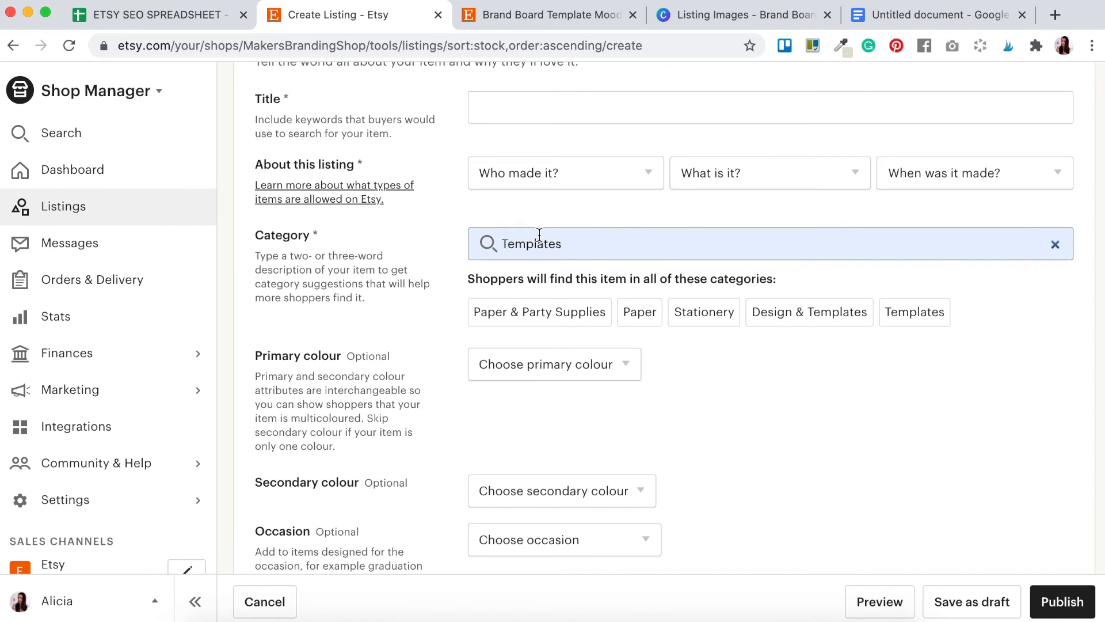
click(112, 26)
click(335, 322)
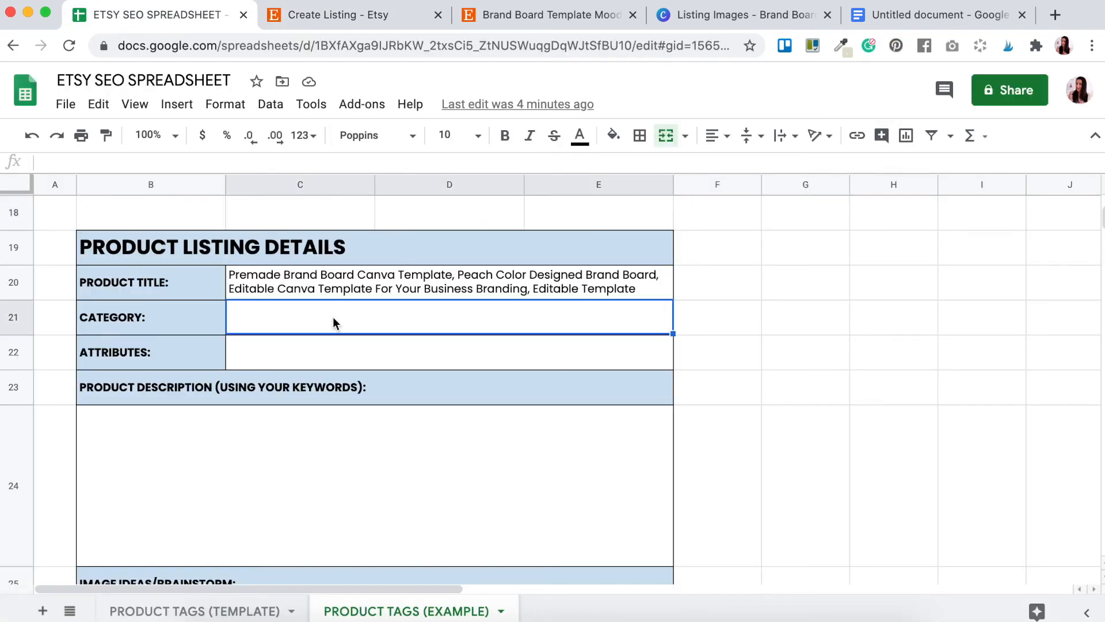
text(T)
key(BackSpace)
text(Templates)
key(Return)
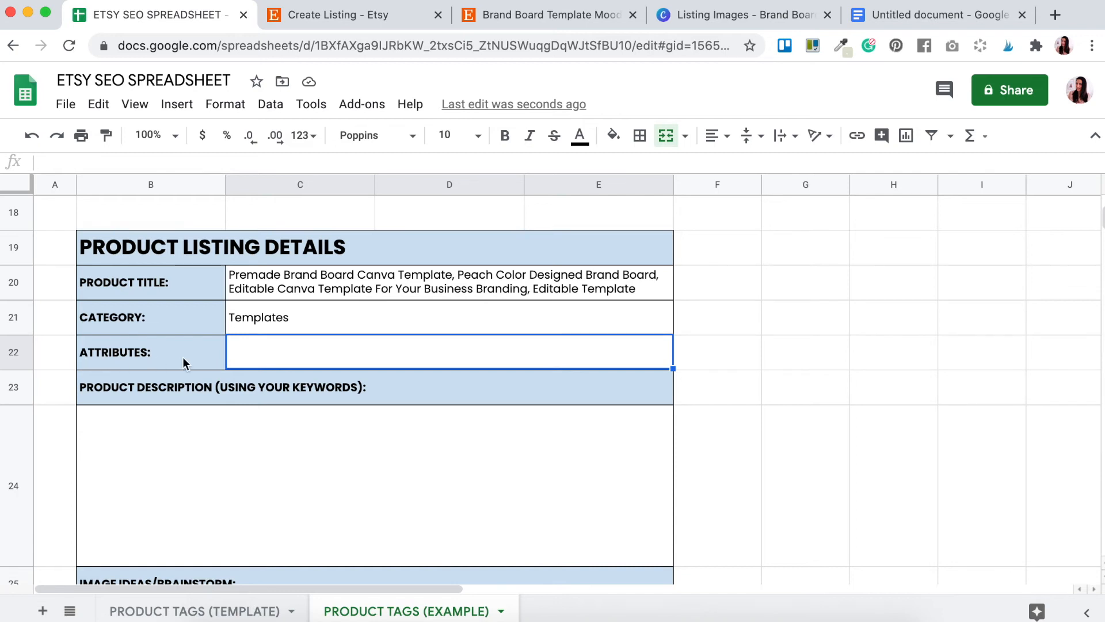
Examine the optional colour, occasion and celebration attributes in the Etsy listing form, and return to the spreadsheet's product description section.
click(336, 23)
scroll(379, 281, down, 3)
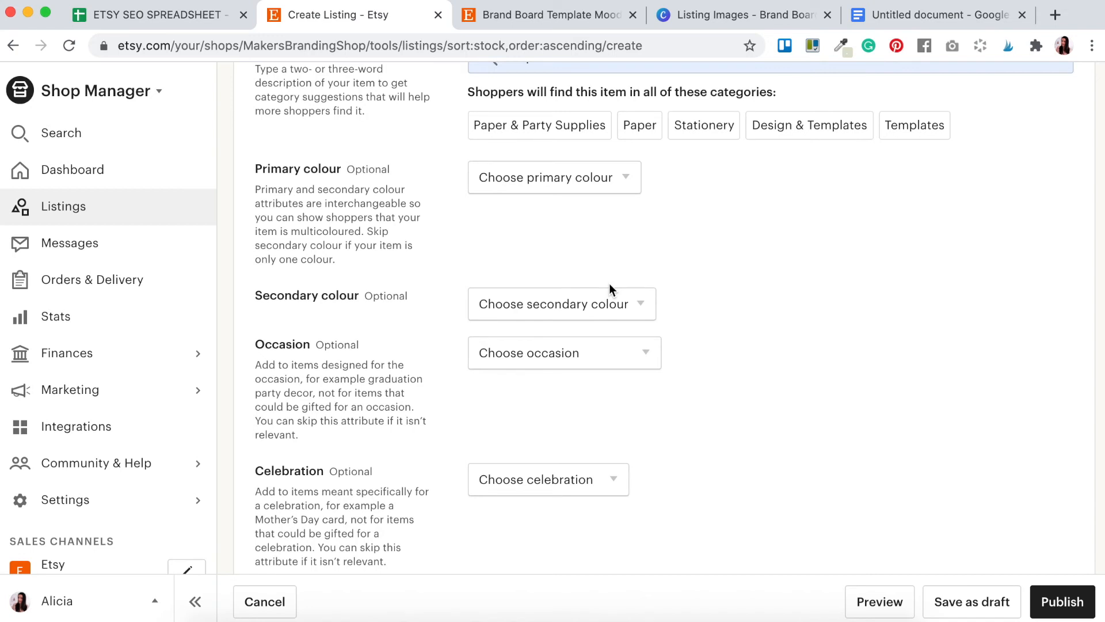
scroll(458, 340, down, 3)
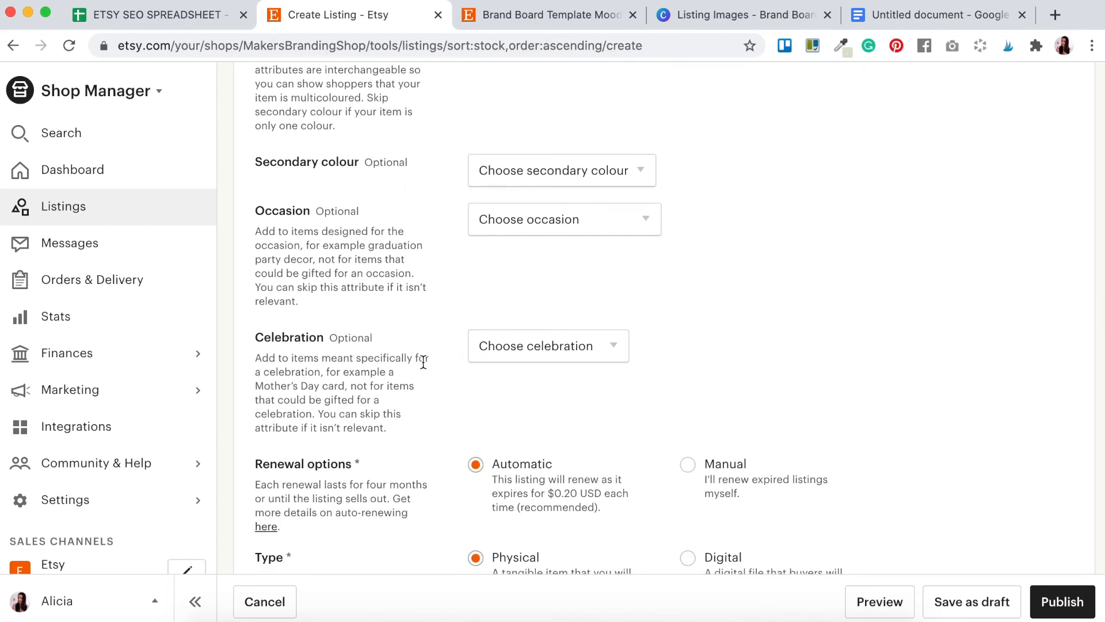
scroll(423, 362, up, 3)
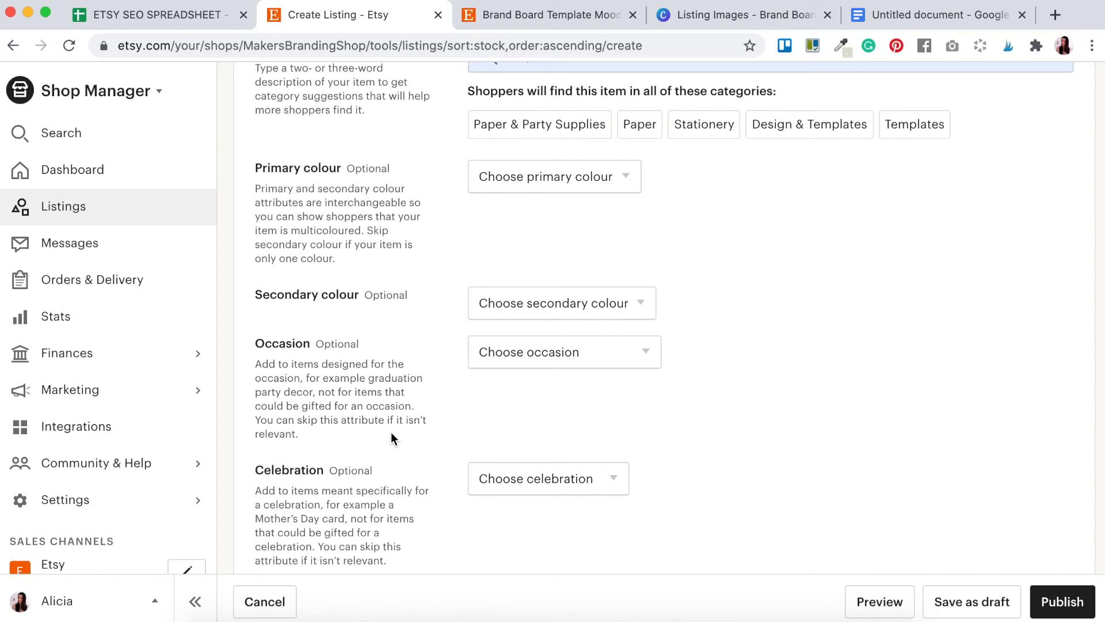
scroll(433, 411, down, 6)
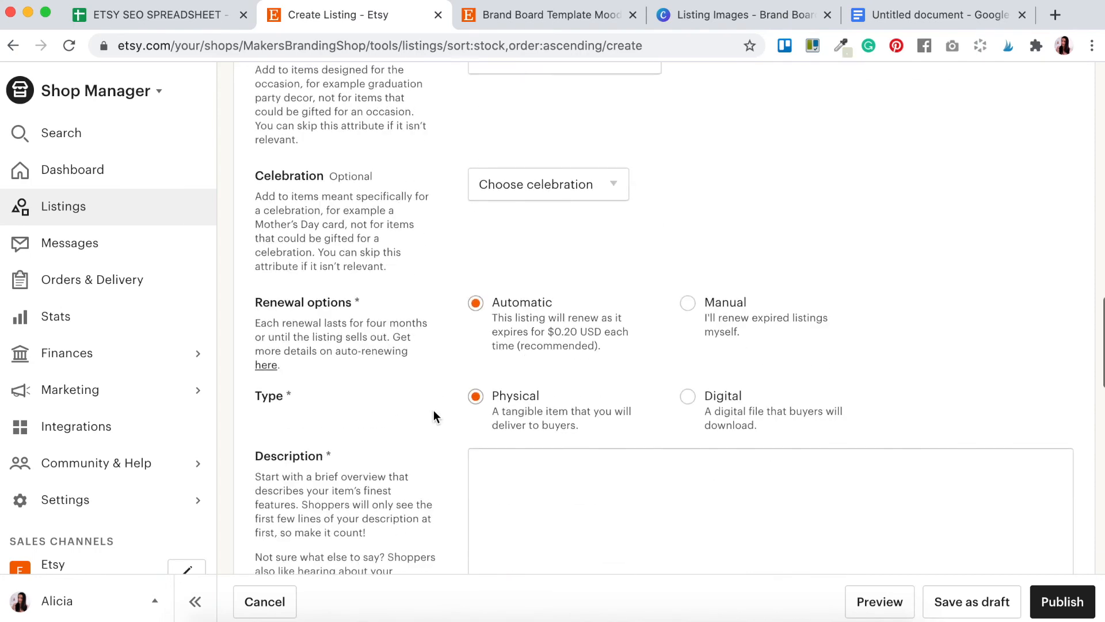
scroll(434, 410, up, 6)
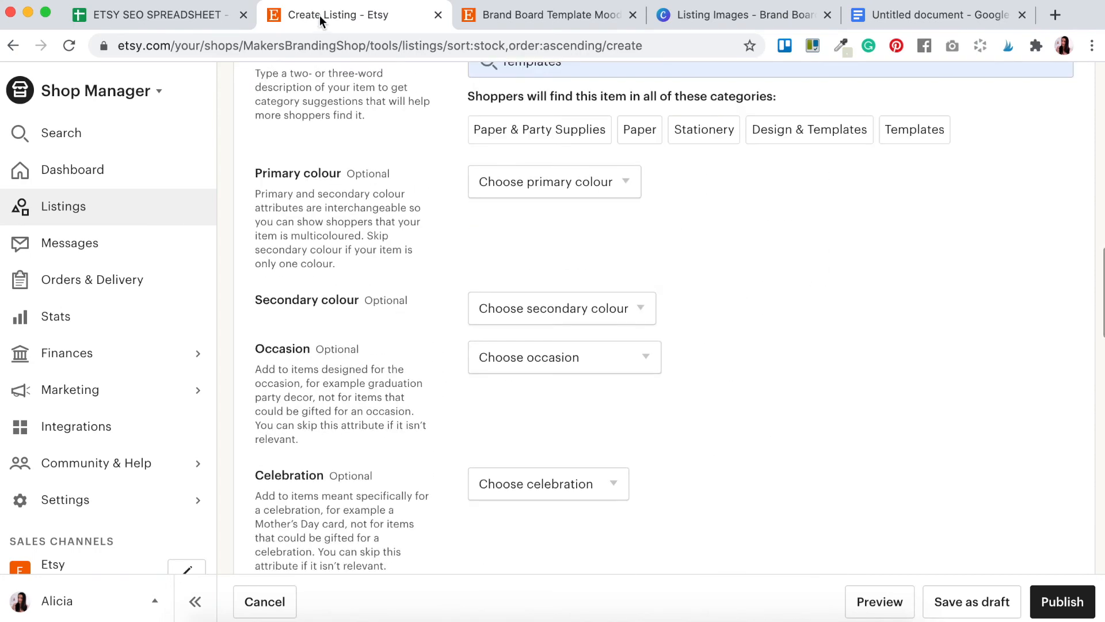
click(182, 17)
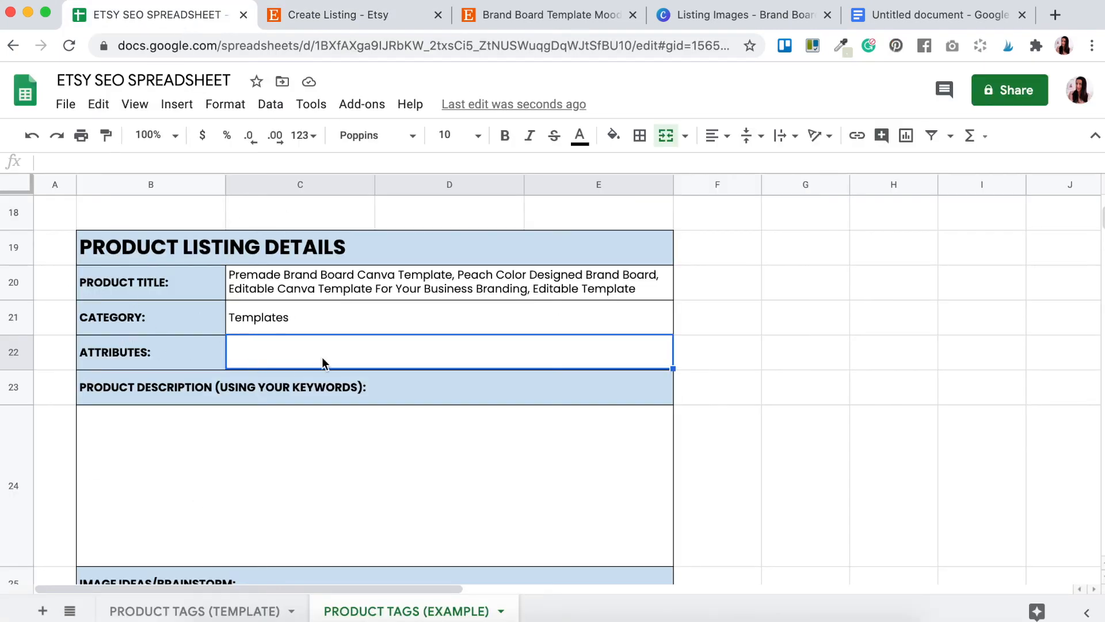
scroll(320, 363, down, 3)
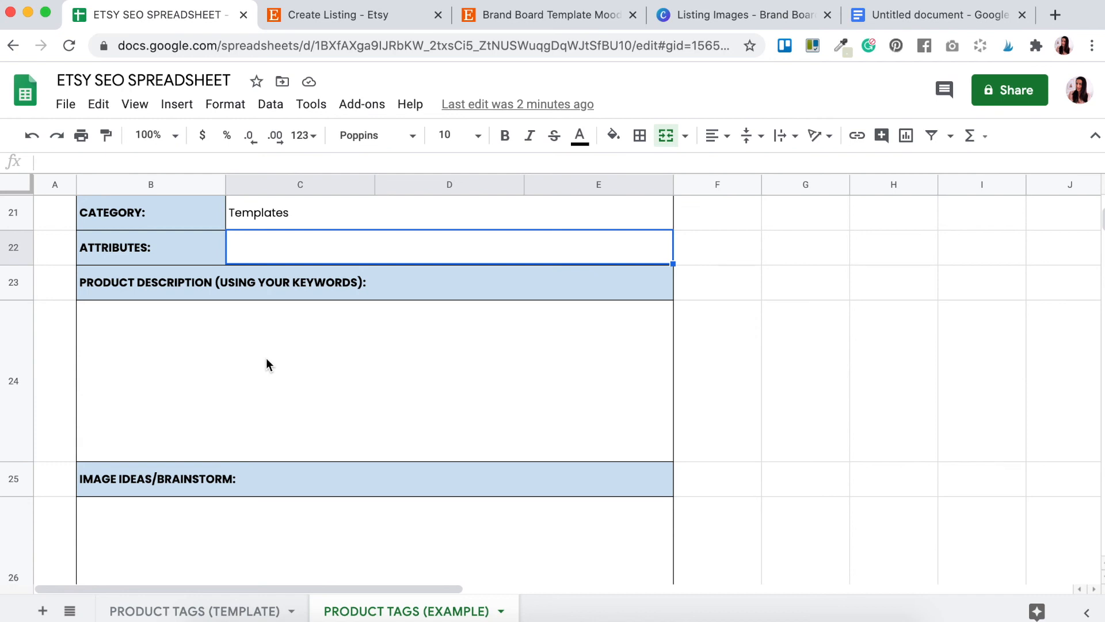
Examine the spreadsheet's product description, image ideas, video ideas, tags and additional notes sections, and return to the product description cell.
click(295, 397)
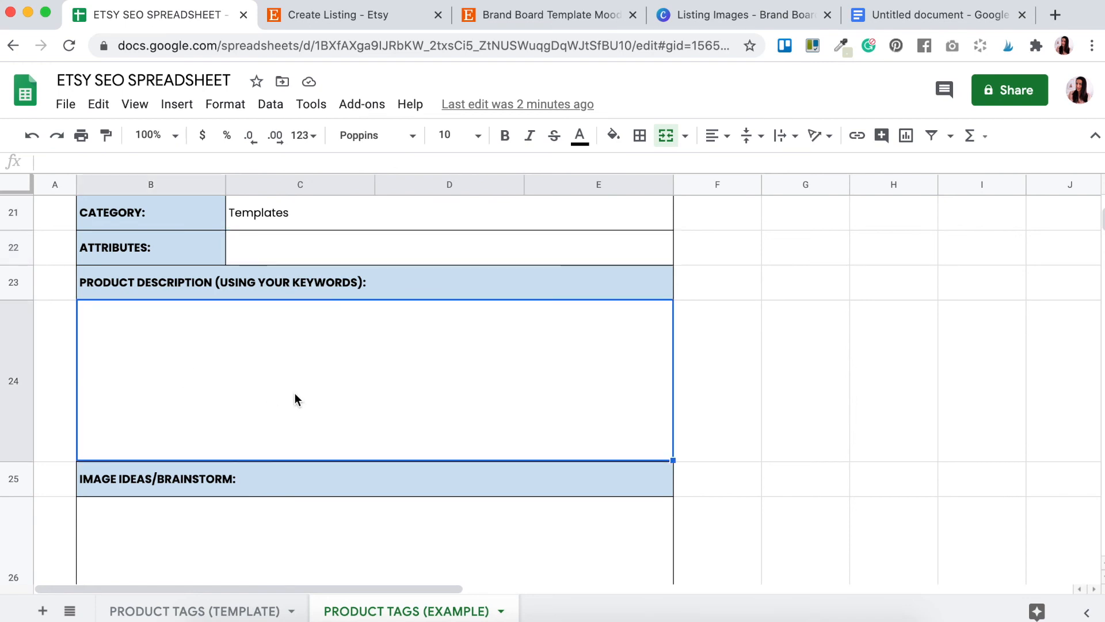
scroll(295, 393, down, 5)
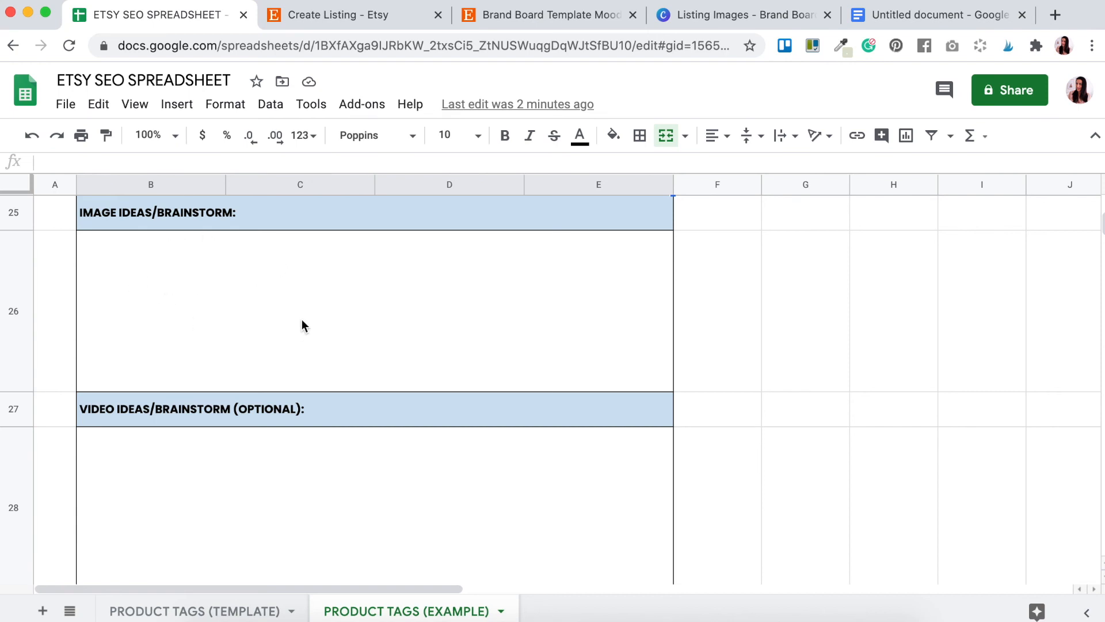
scroll(302, 326, down, 3)
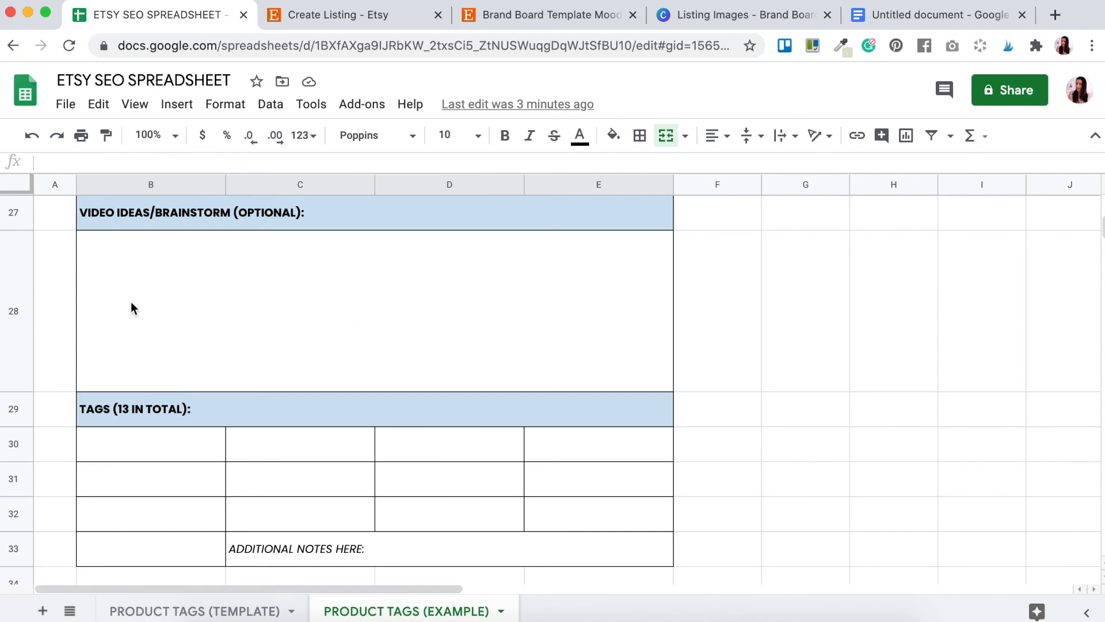
scroll(132, 303, down, 3)
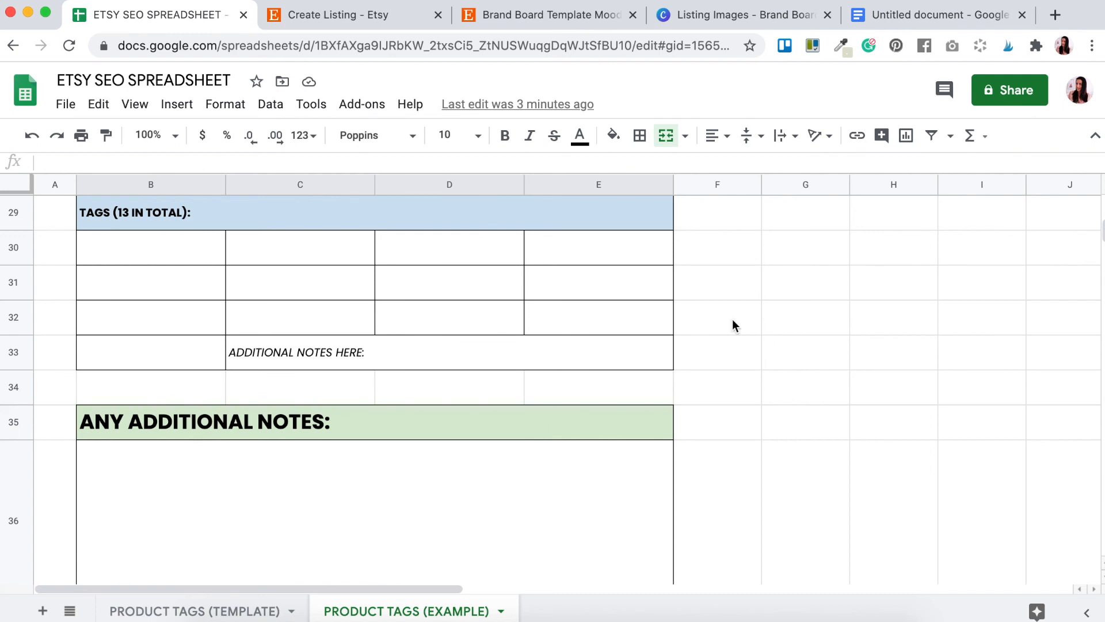
scroll(732, 320, up, 3)
scroll(811, 418, up, 10)
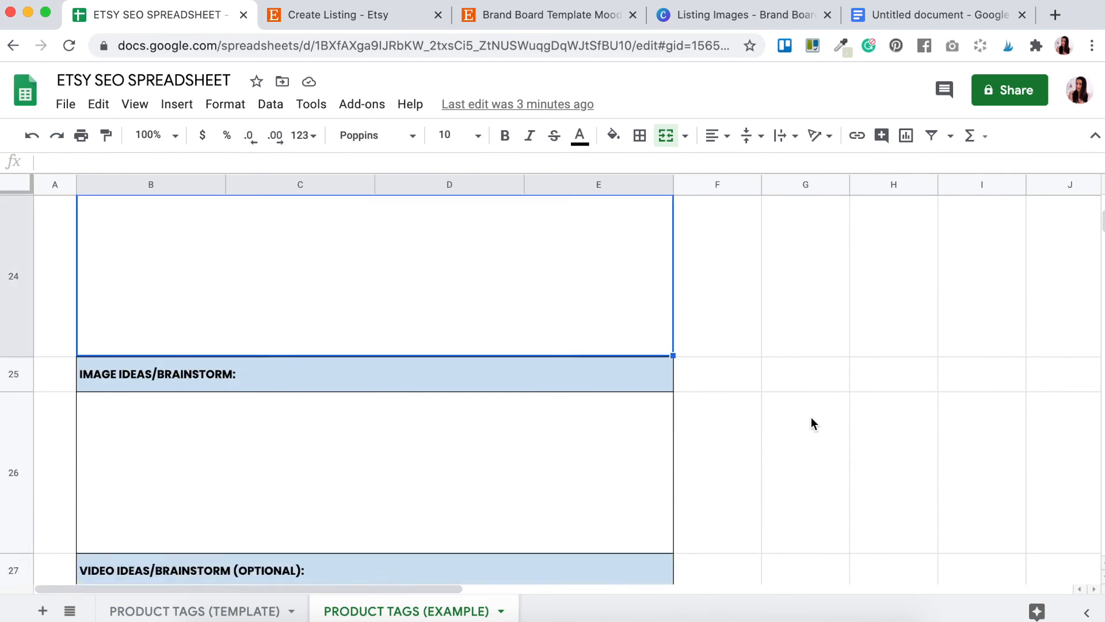
scroll(812, 418, down, 10)
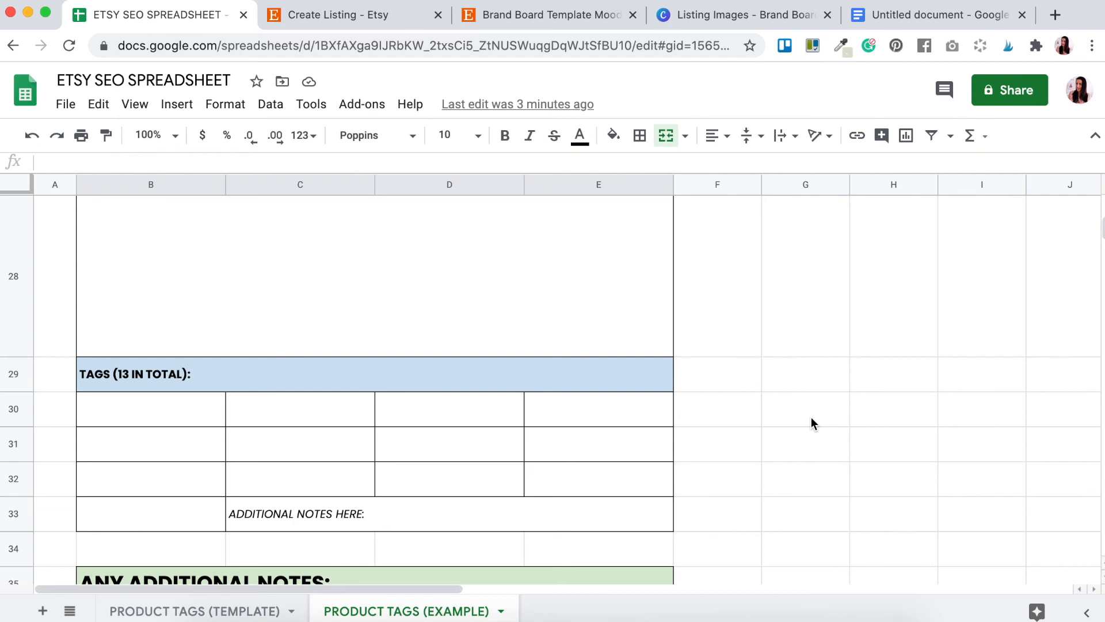
scroll(811, 418, up, 5)
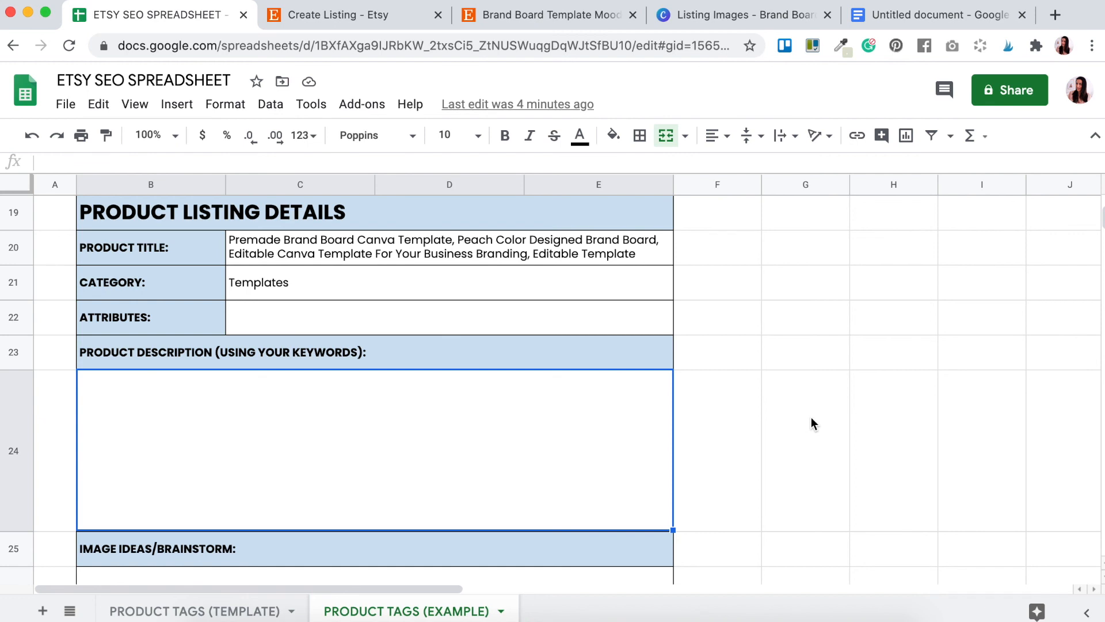
scroll(582, 440, down, 1)
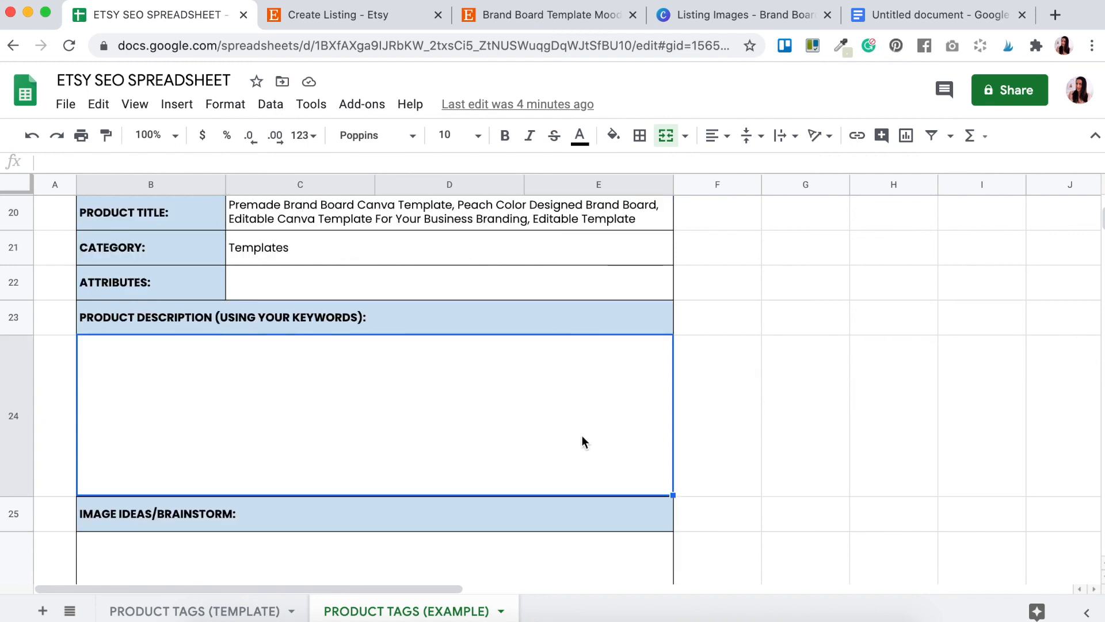
scroll(582, 442, up, 1)
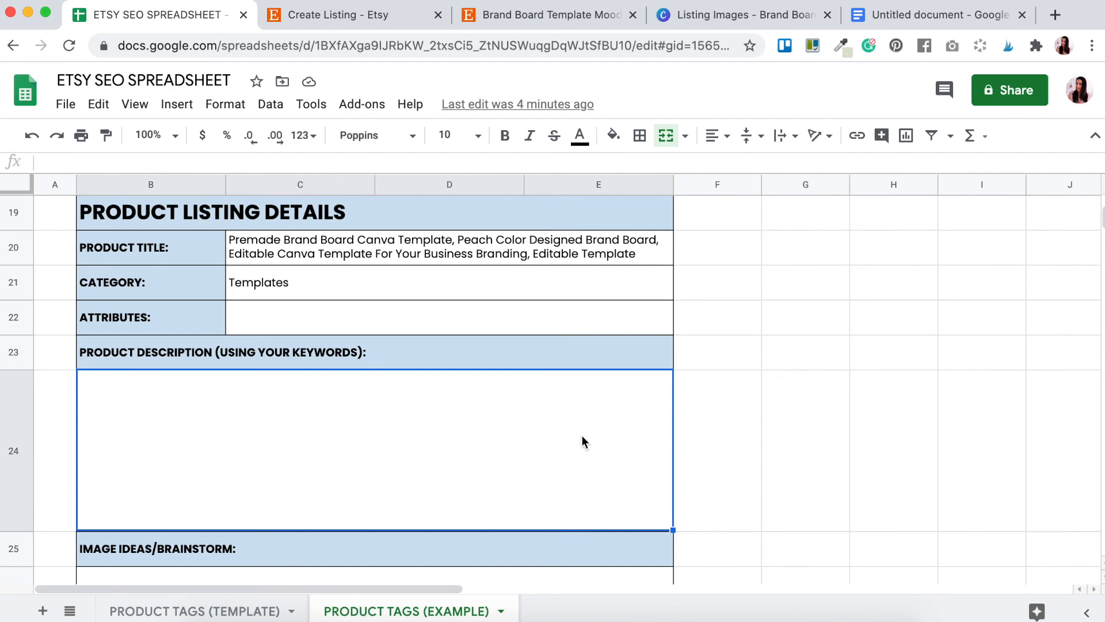